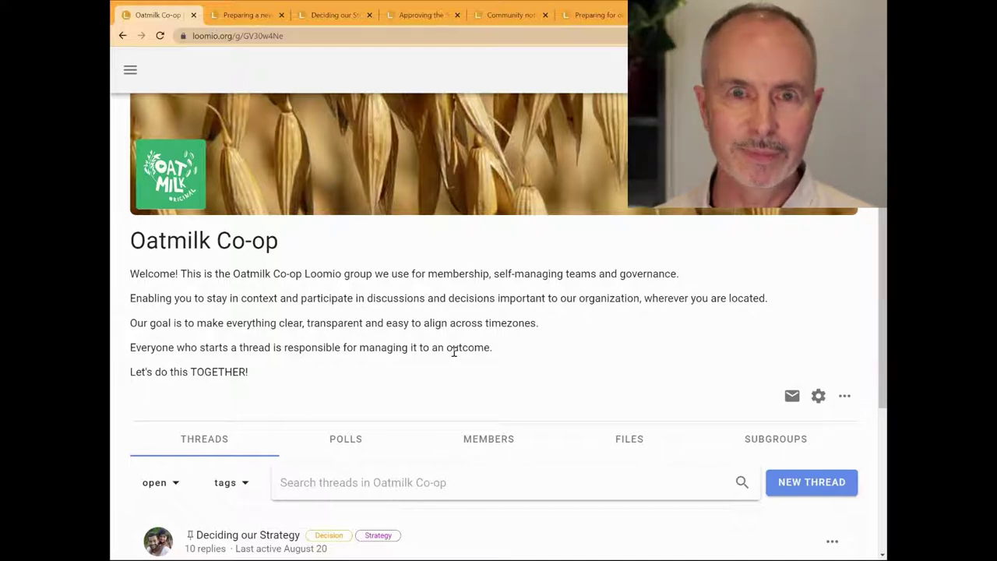
Step: Scroll through the 'Preparing a new sustainability service' discussion to read its context and replies
scroll(599, 330, down, 3)
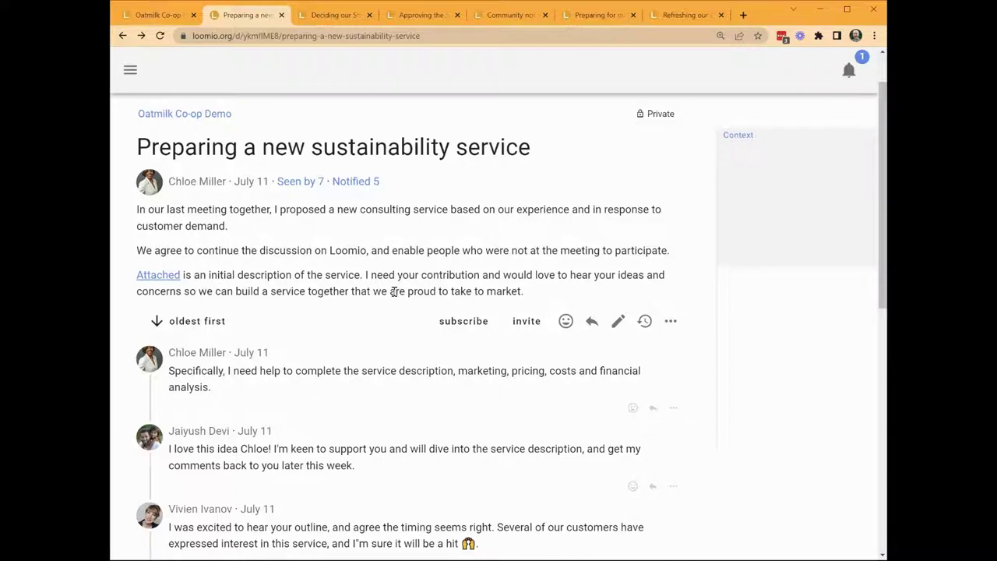
Step: Check which 7 members have seen the discussion, then view the 5 people notified
scroll(317, 320, down, 2)
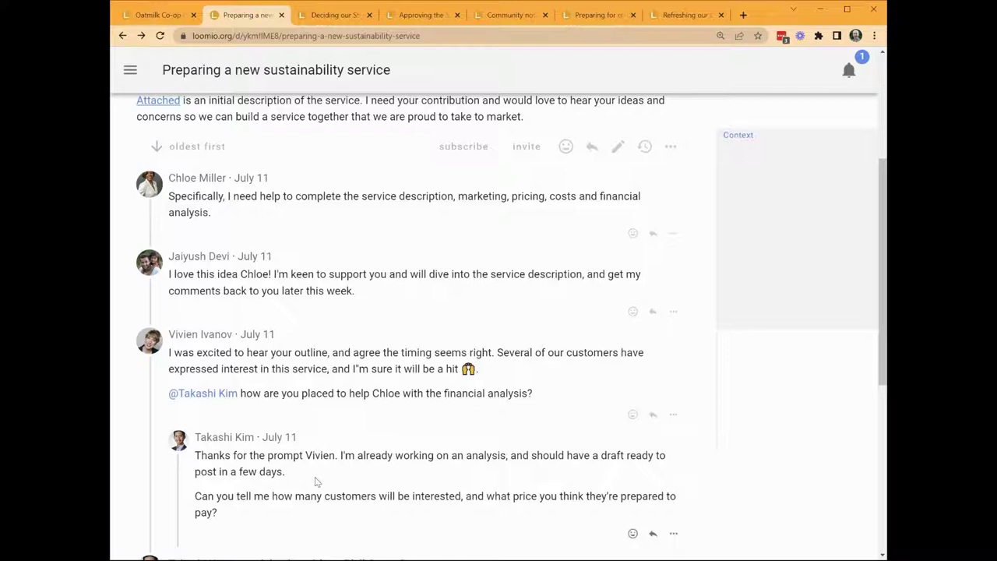
scroll(254, 218, up, 3)
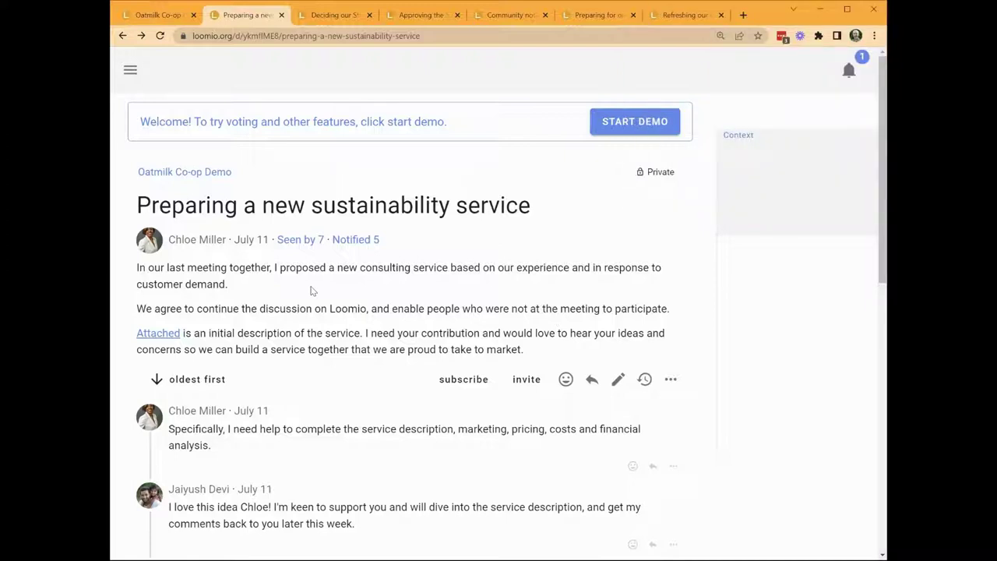
click(299, 242)
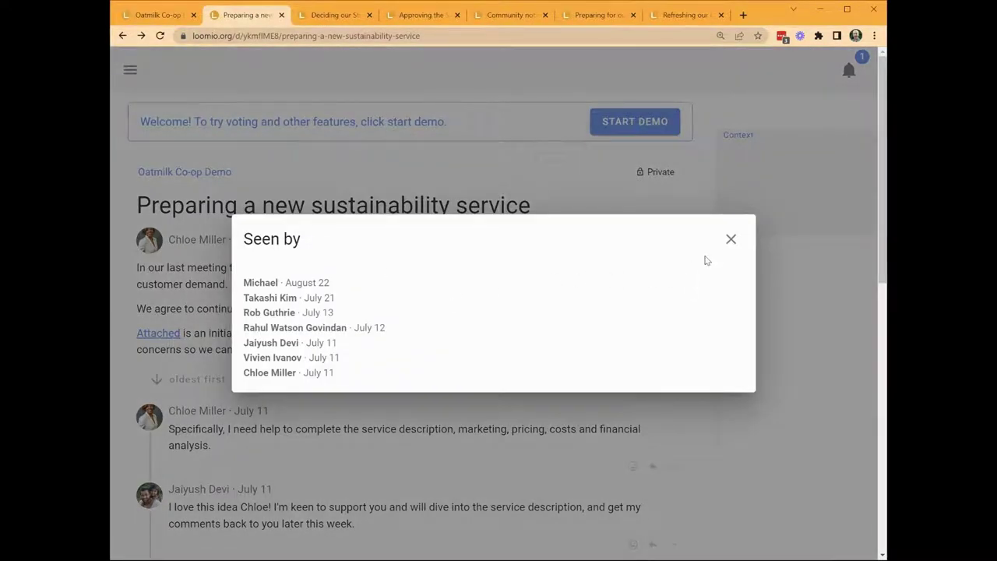
click(730, 240)
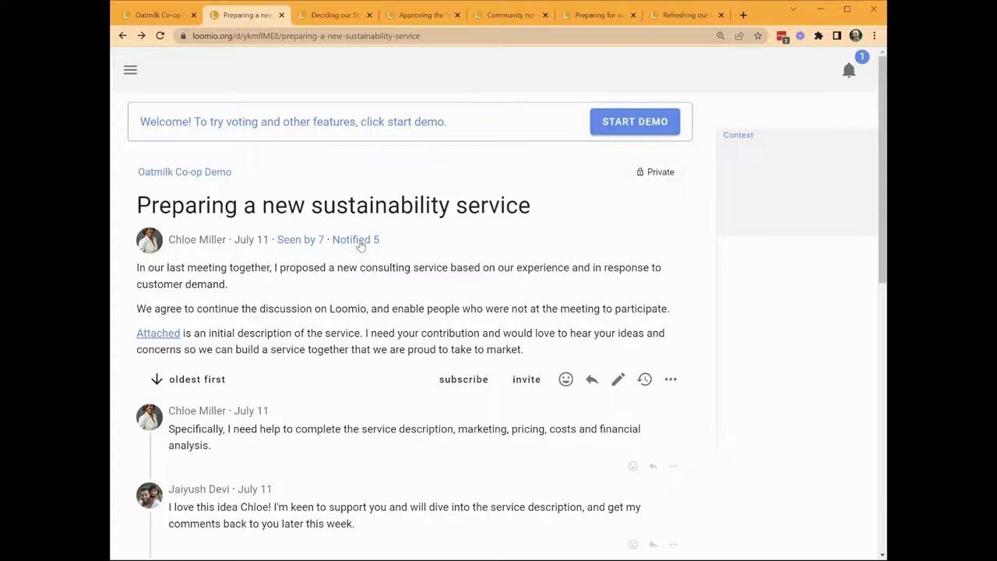
click(360, 242)
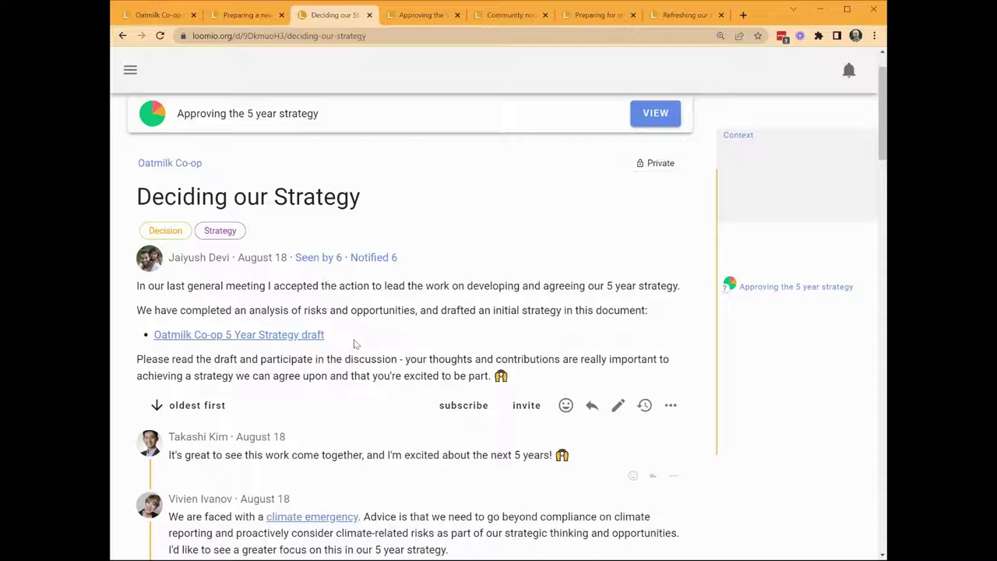
Step: Read down the 'Deciding our Strategy' thread, then move to the 'Approving the 5 year strategy' poll tab
scroll(452, 337, down, 5)
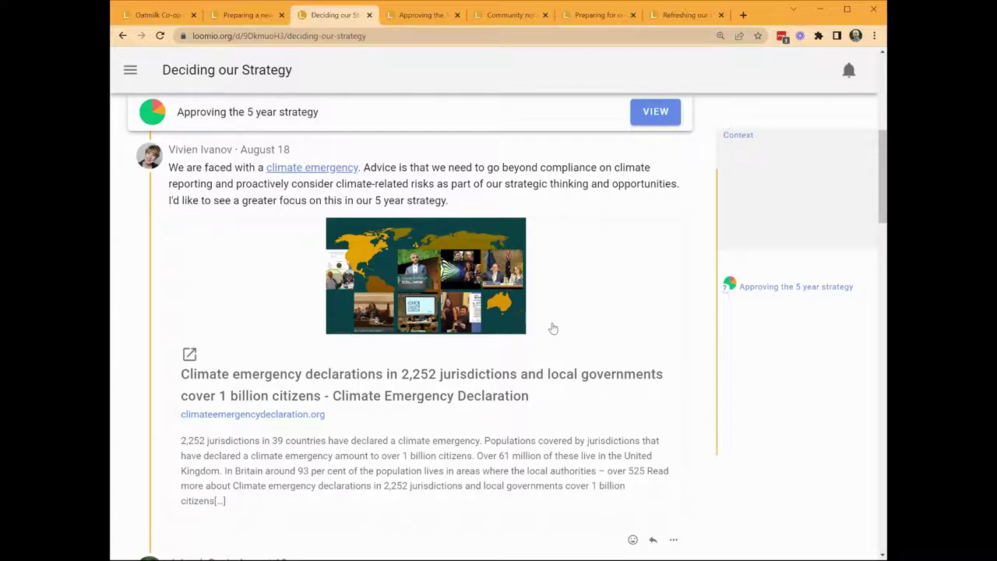
scroll(253, 212, down, 5)
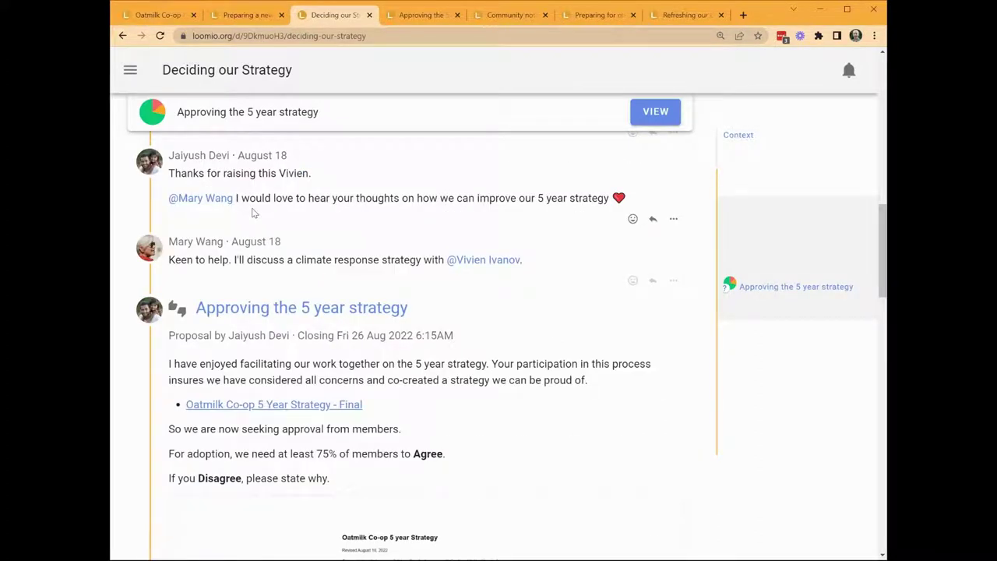
scroll(508, 340, down, 3)
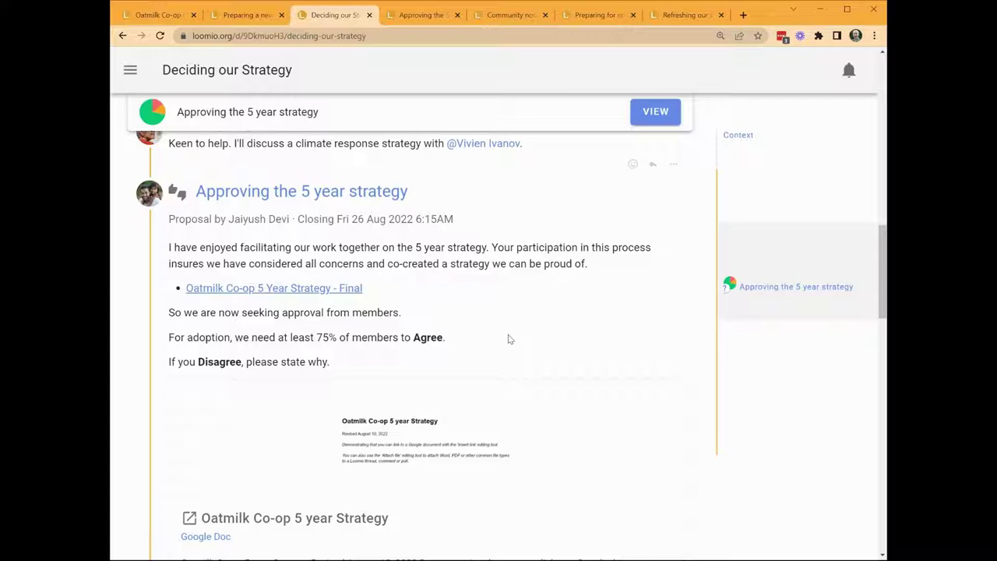
key(ctrl+Tab)
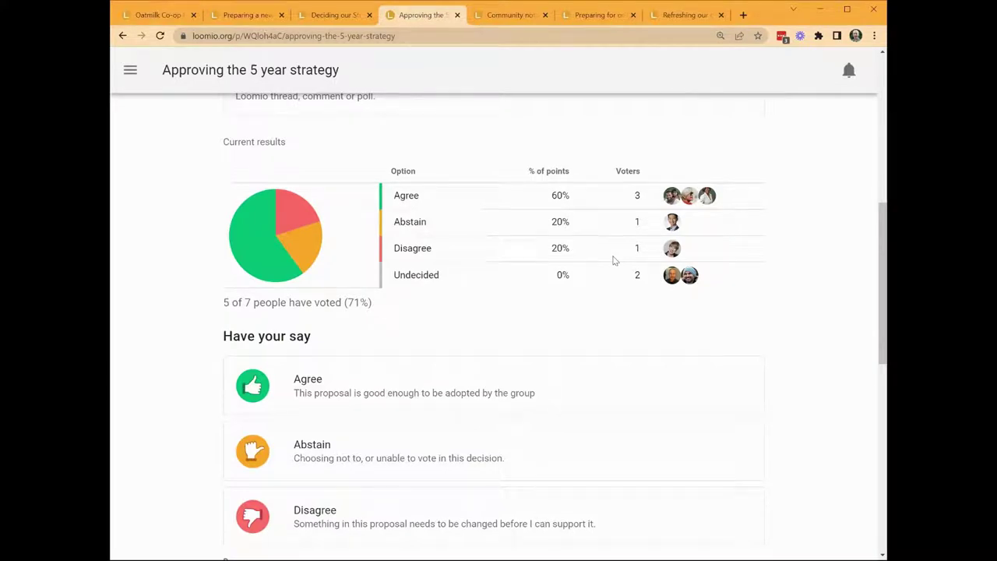
Step: Cast a Disagree vote on the 5 year strategy proposal with a pasted reason
scroll(608, 265, down, 8)
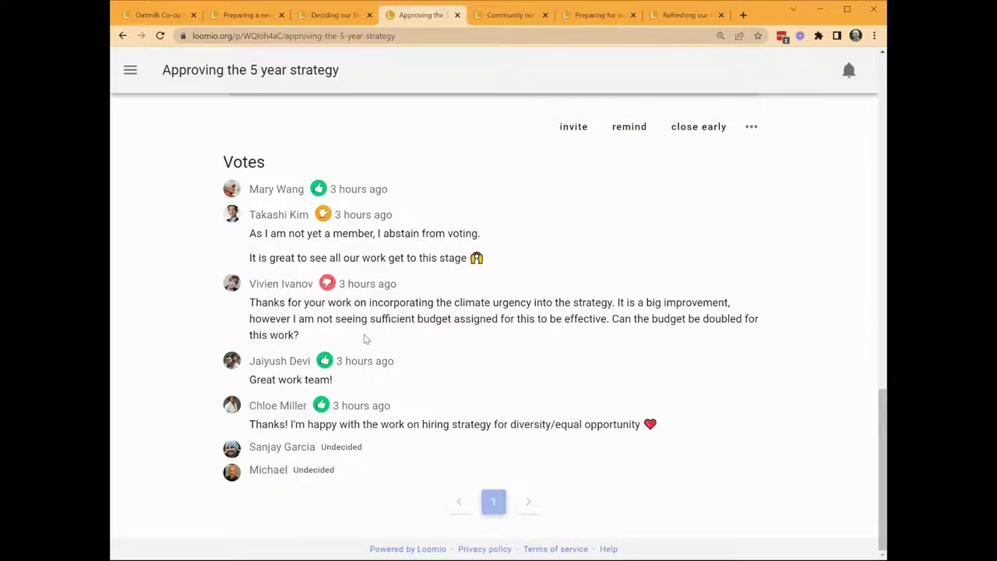
scroll(366, 339, up, 5)
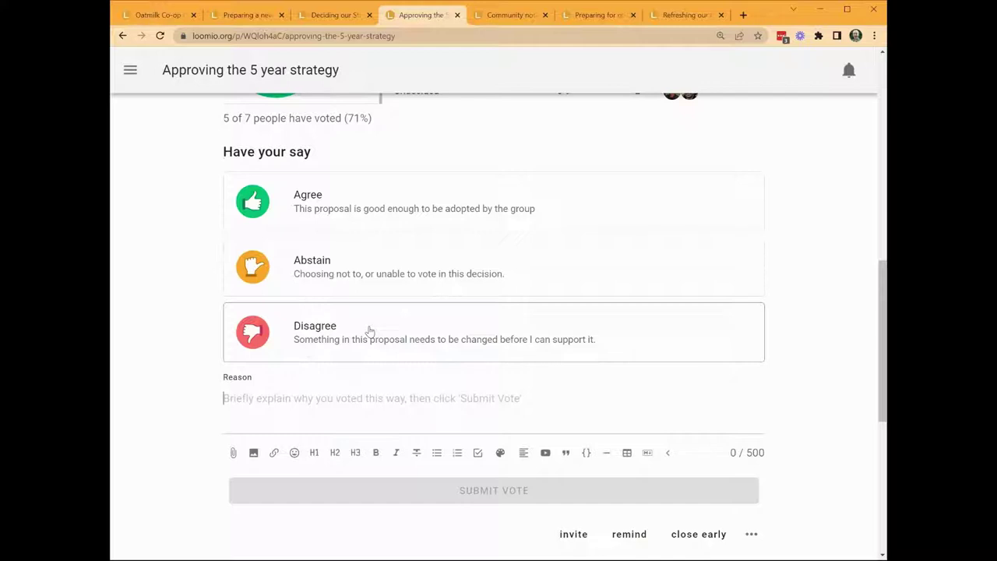
click(370, 332)
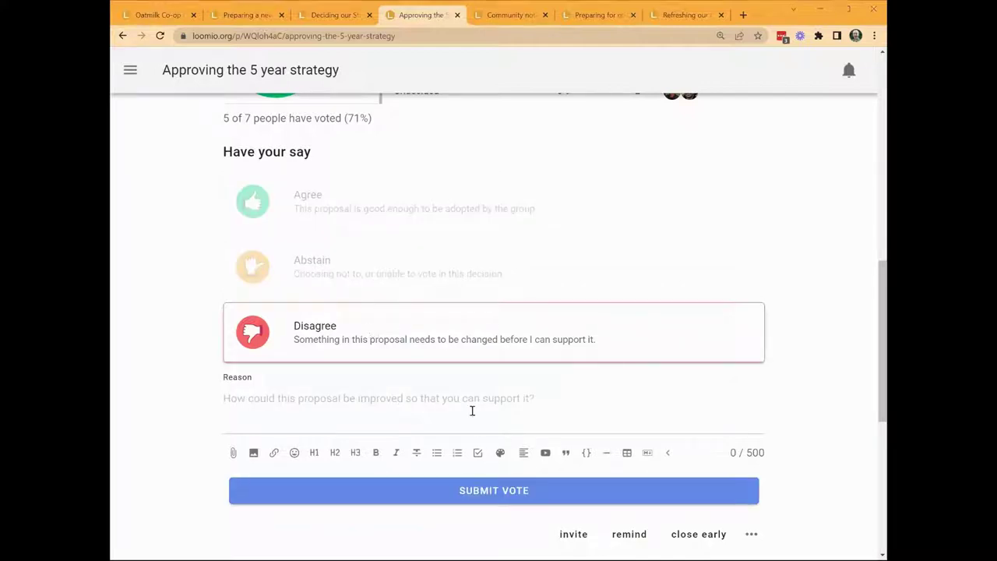
click(472, 409)
text(I think Vivien is right, and we can do better.)
click(489, 489)
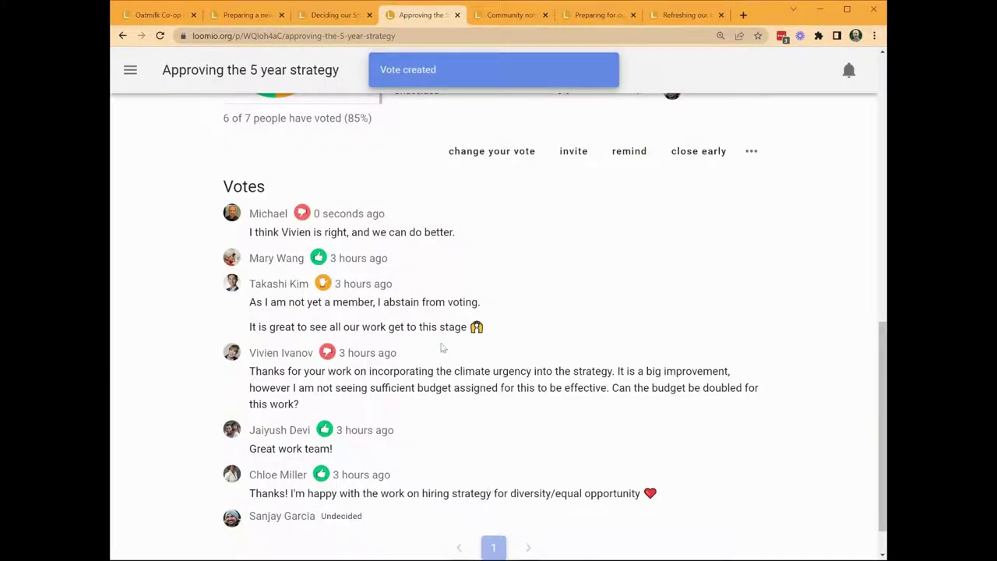
Step: Change the vote to Agree with a supporting reason and update it
scroll(439, 344, up, 4)
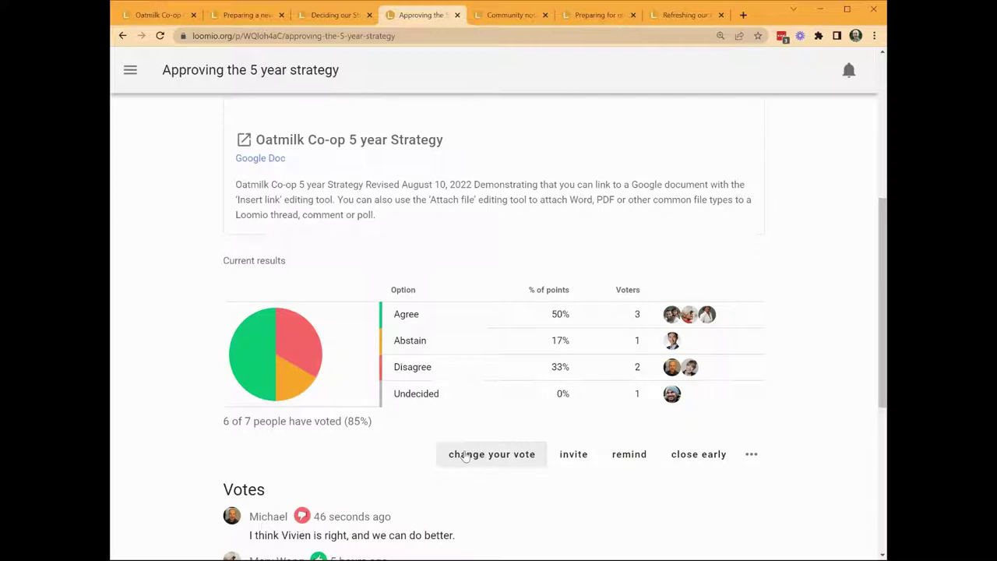
click(466, 455)
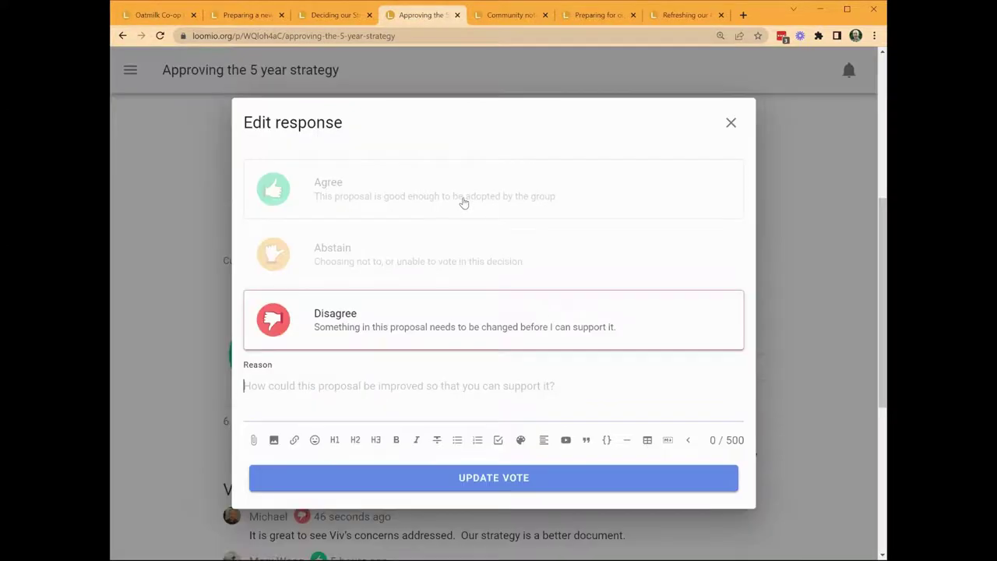
click(463, 201)
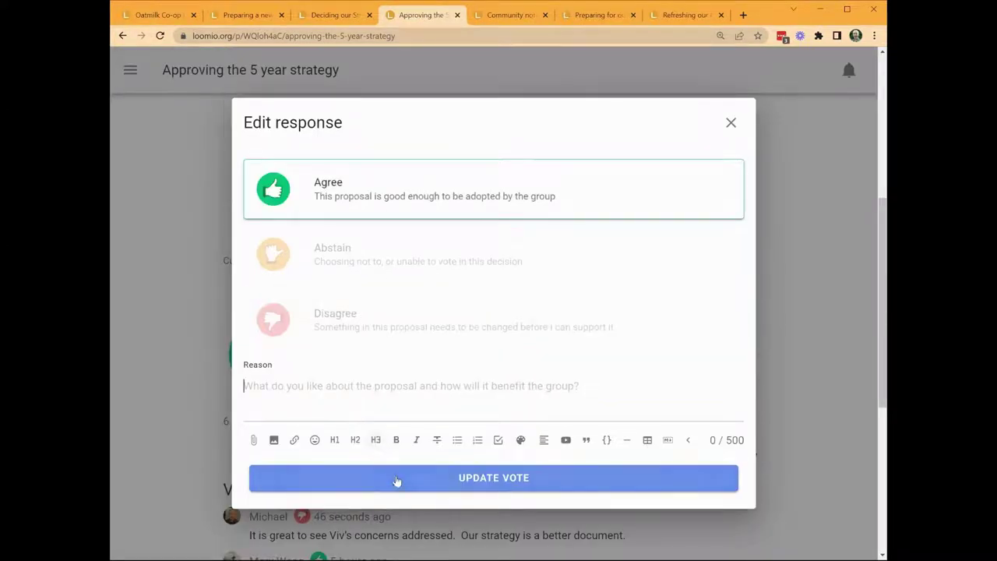
text(It is great to see Viv's concerns addressed.  Our strategy is a better document.)
click(437, 478)
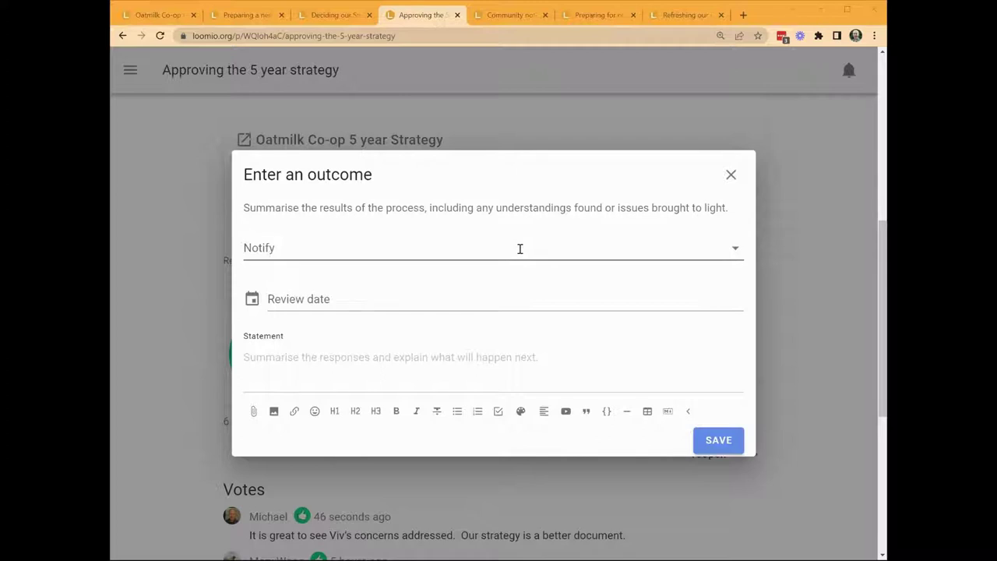
Step: Save an outcome stating the strategy is approved, notifying Members of Oatmilk Co-op Demo
click(421, 356)
text(The Oatmilk Co-op 5 year strategy is approved. We will now work to implement the strategy in our operational plans.)
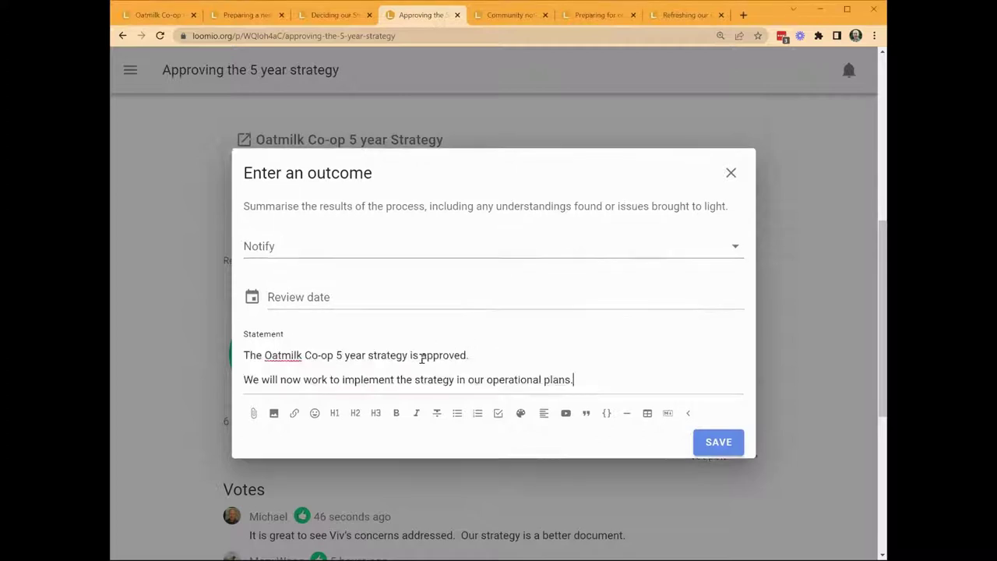
click(405, 246)
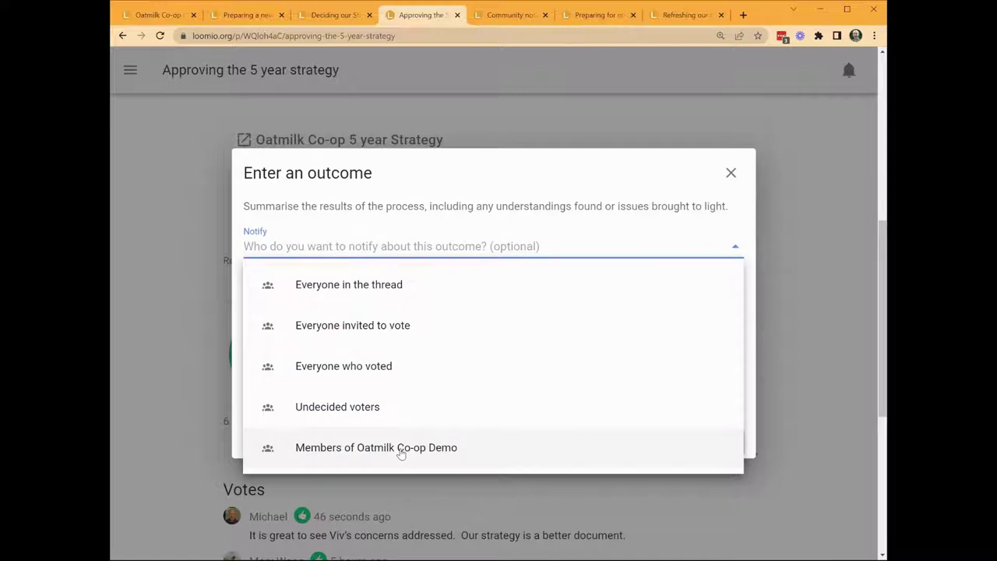
click(401, 452)
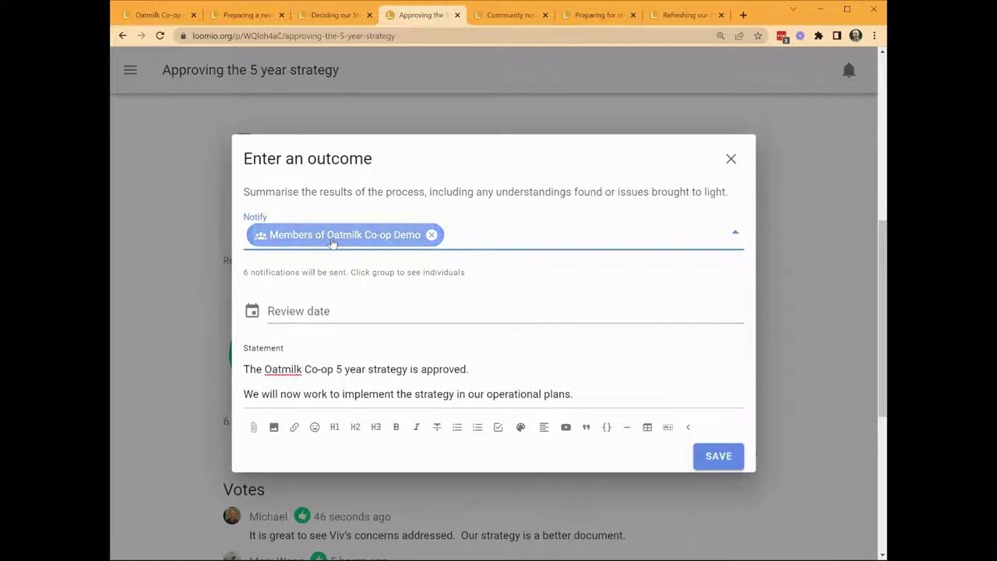
click(331, 236)
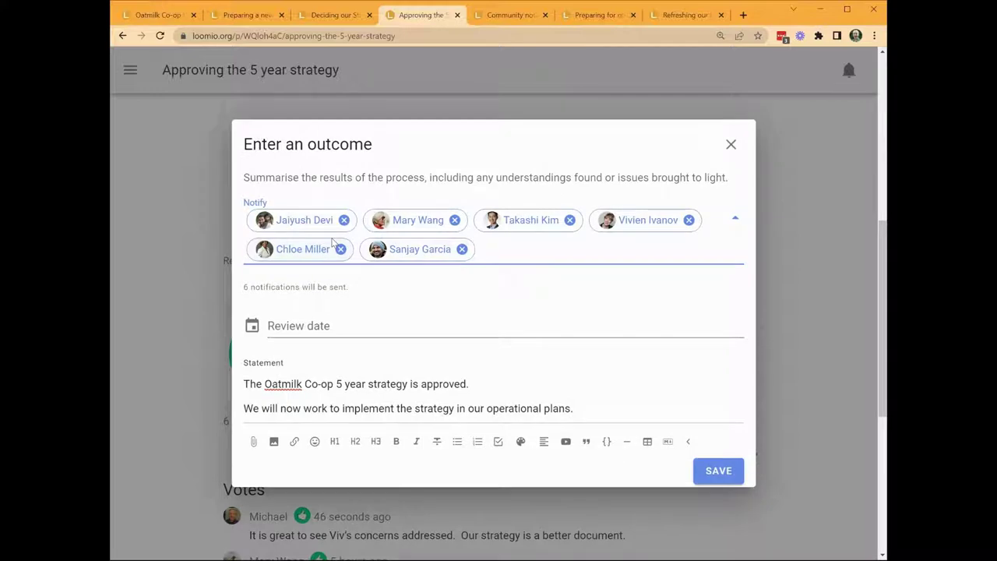
click(718, 471)
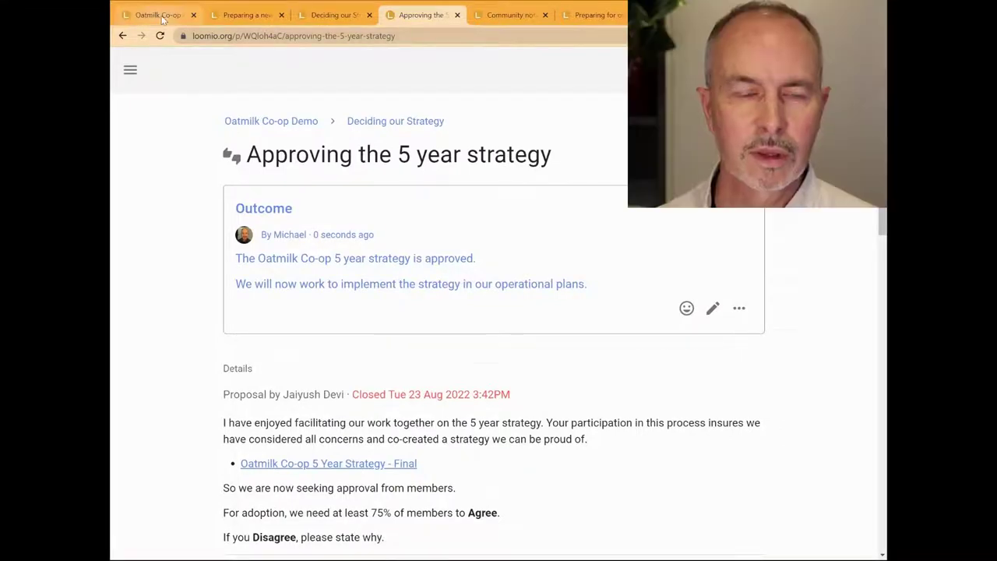
Step: Go back to the Oatmilk Co-op group page tab
click(160, 16)
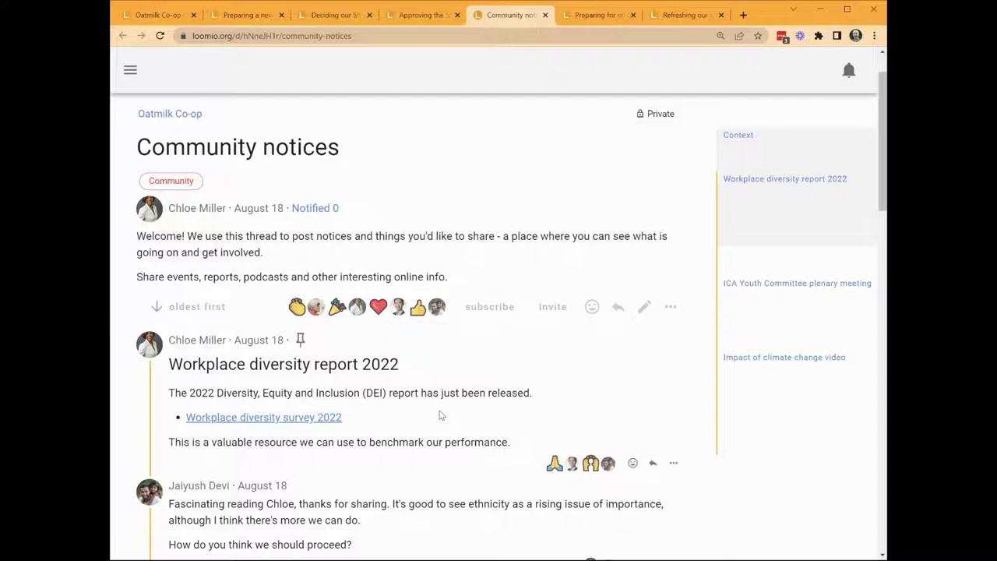
Step: Translate the Spanish post in Community notices into English and read on
scroll(440, 415, down, 5)
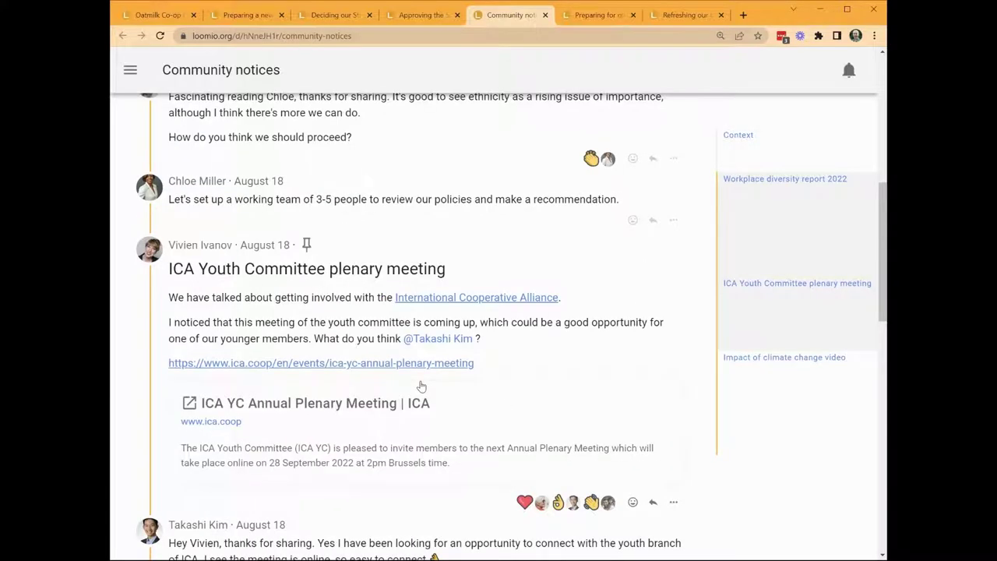
scroll(449, 392, down, 4)
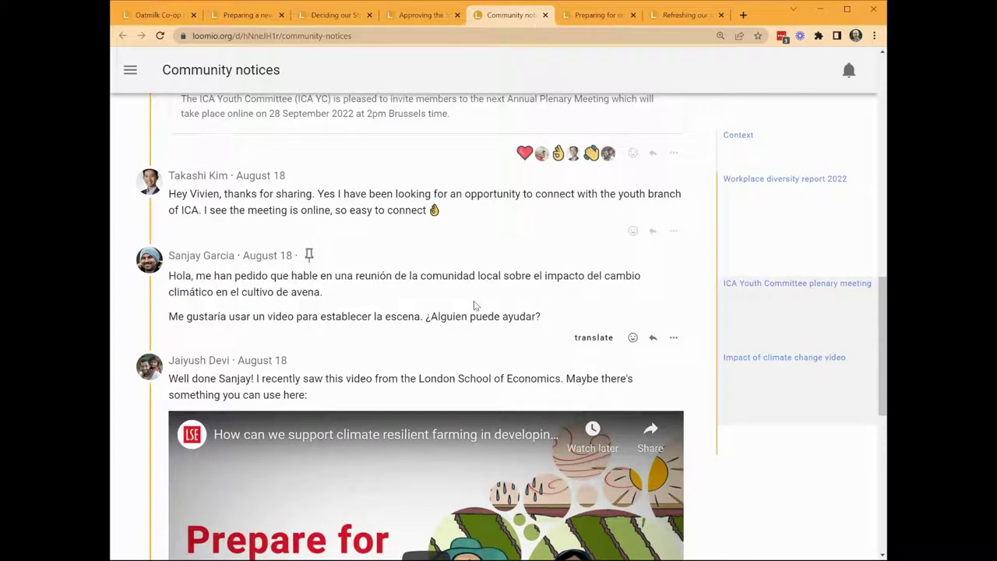
click(594, 343)
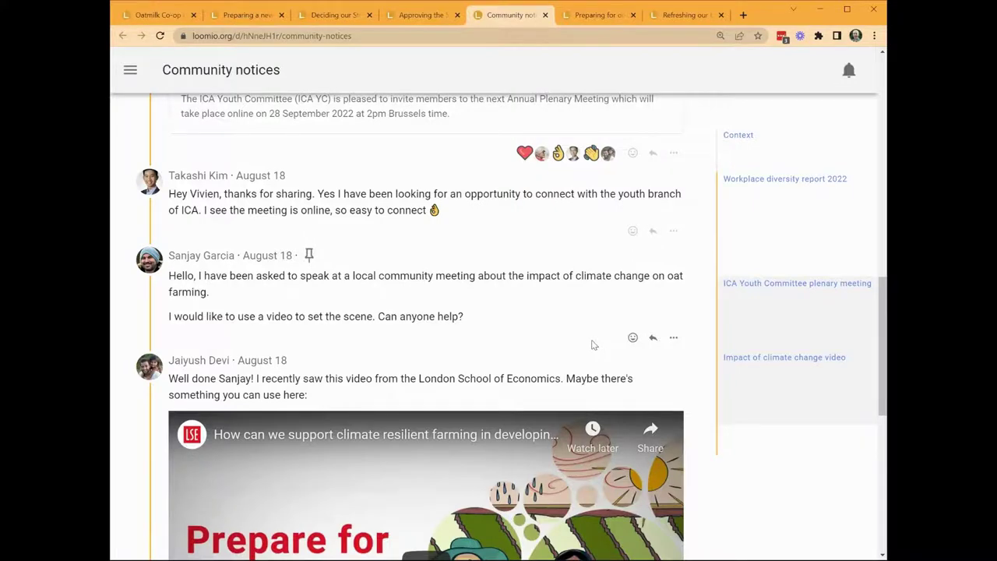
scroll(593, 347, down, 3)
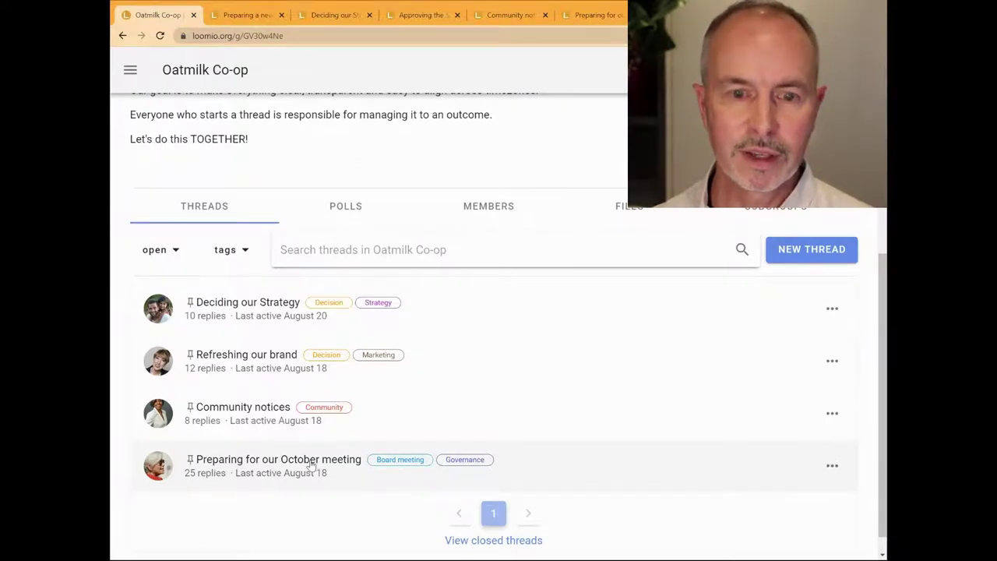
Step: Open the 'Preparing for our October meeting' thread from the group's list
click(311, 464)
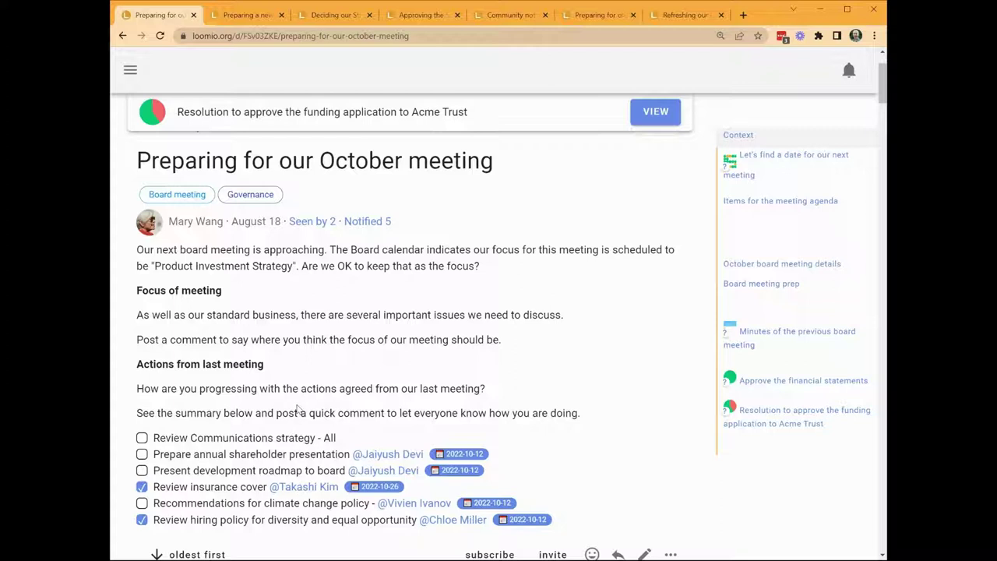
Step: Scroll down to the 'Let's find a date for our next meeting' time poll results
scroll(400, 300, down, 5)
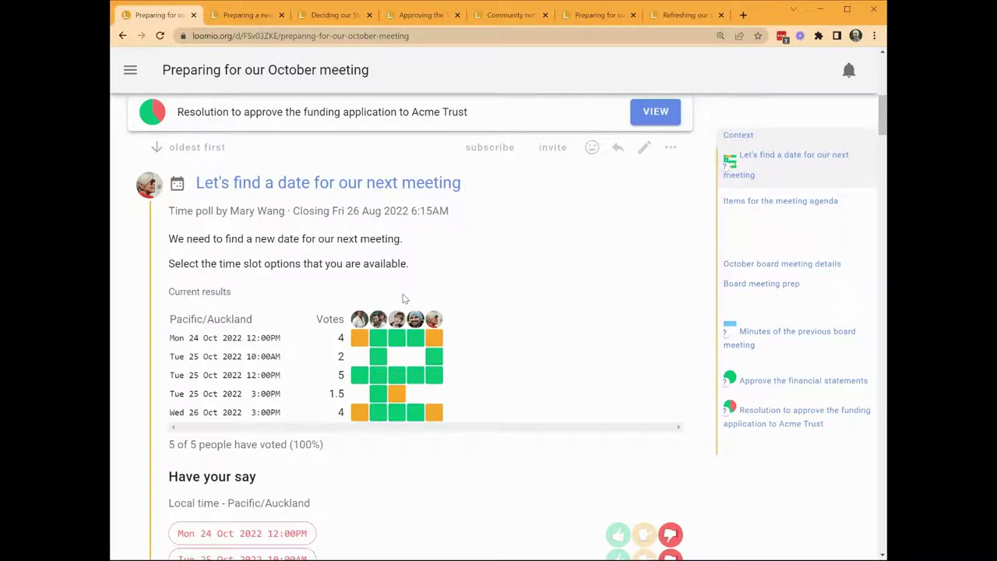
Step: Vote yes for Mon 24 Oct 12:00PM and Tue 25 Oct 10:00AM and 3:00PM, maybe for Tue 25 Oct 12:00PM, then submit
scroll(494, 297, down, 2)
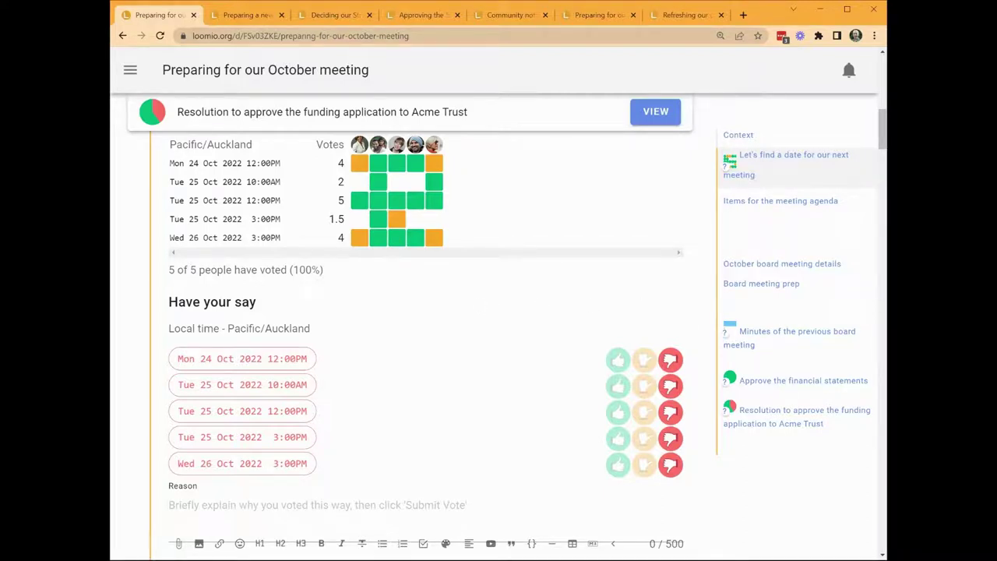
click(618, 359)
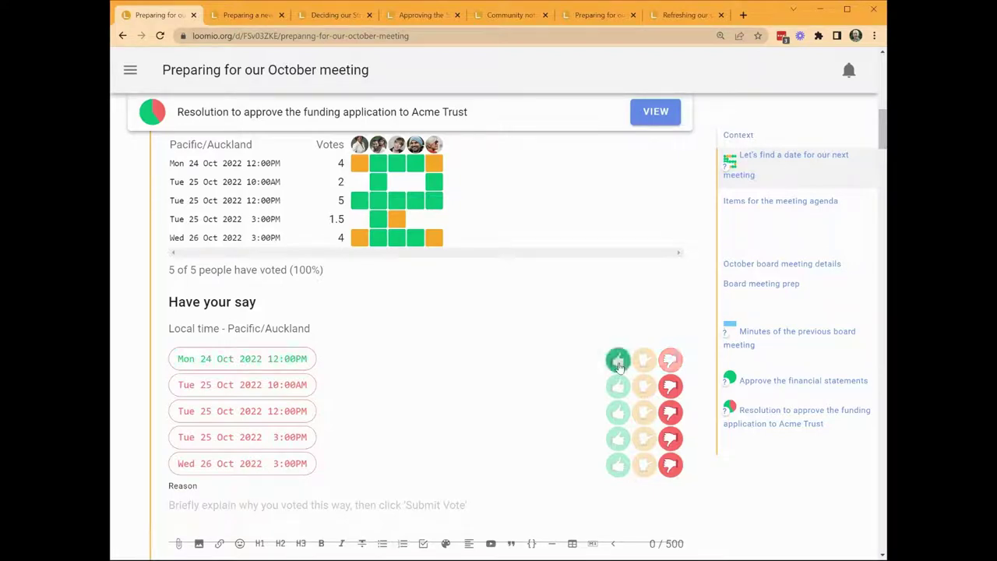
click(617, 386)
click(616, 440)
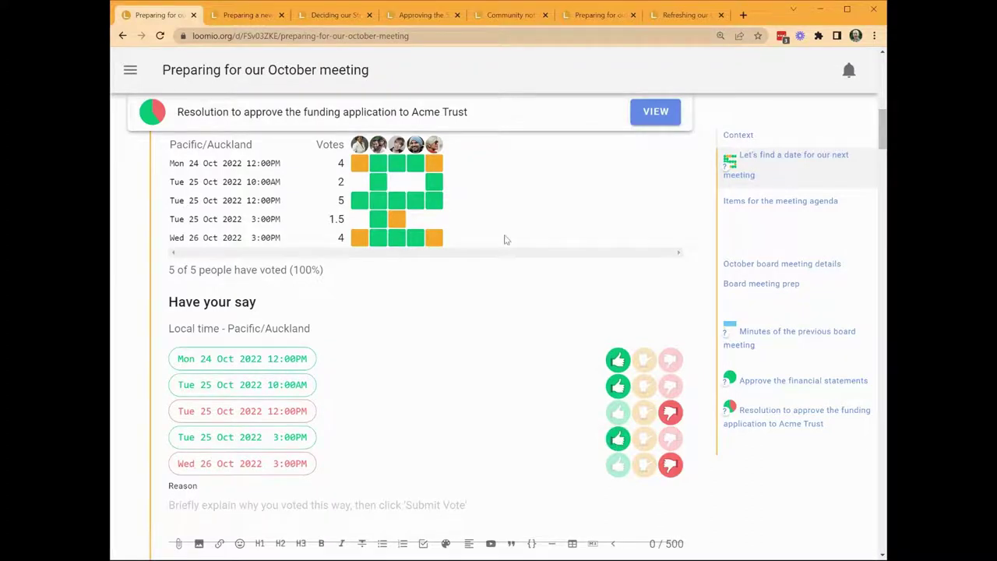
click(642, 413)
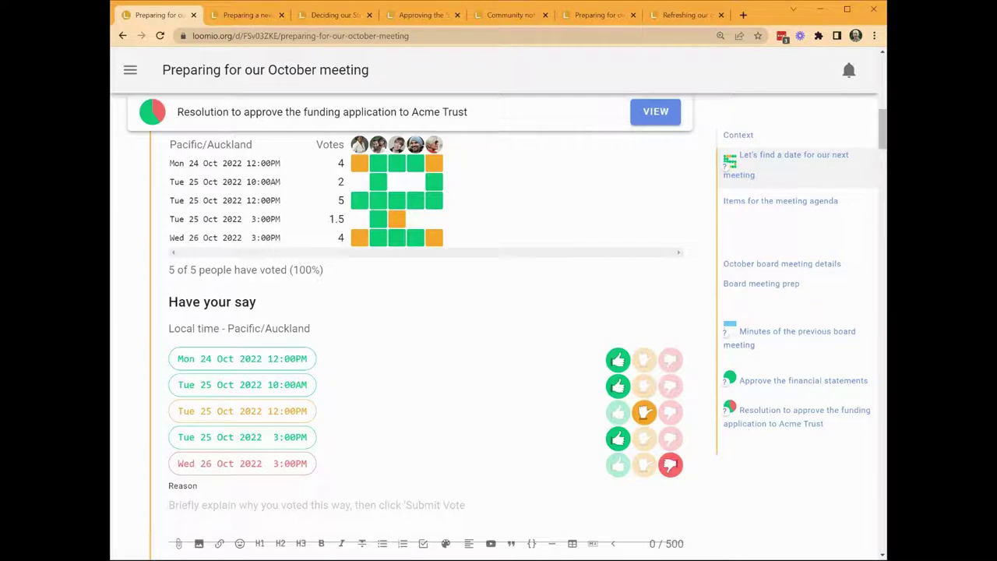
scroll(503, 472, down, 3)
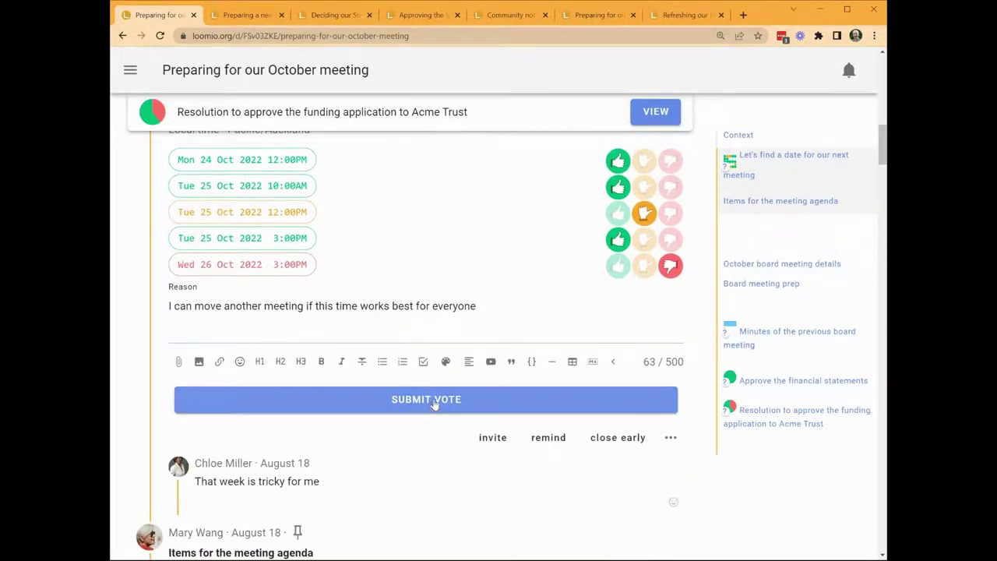
click(434, 403)
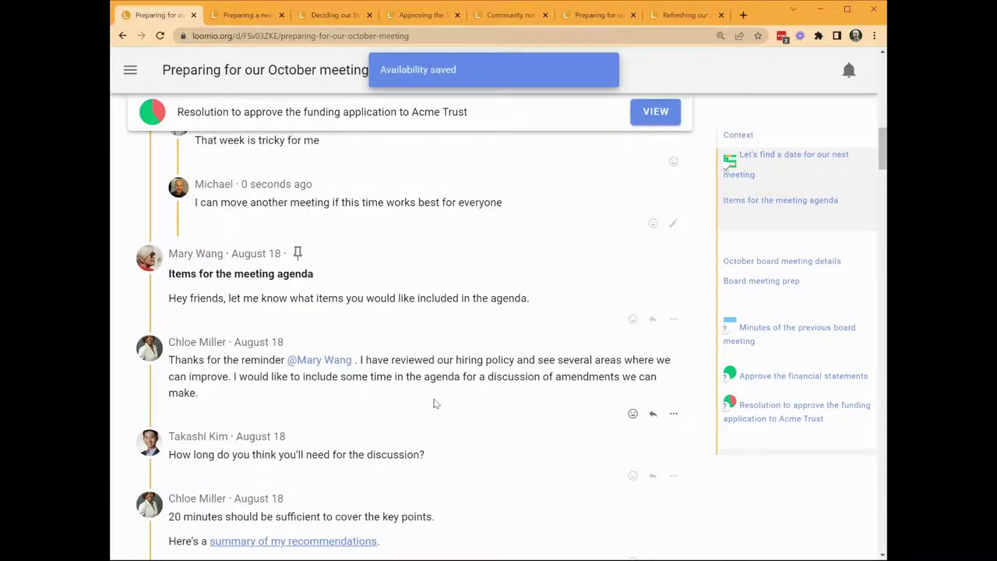
scroll(462, 244, up, 3)
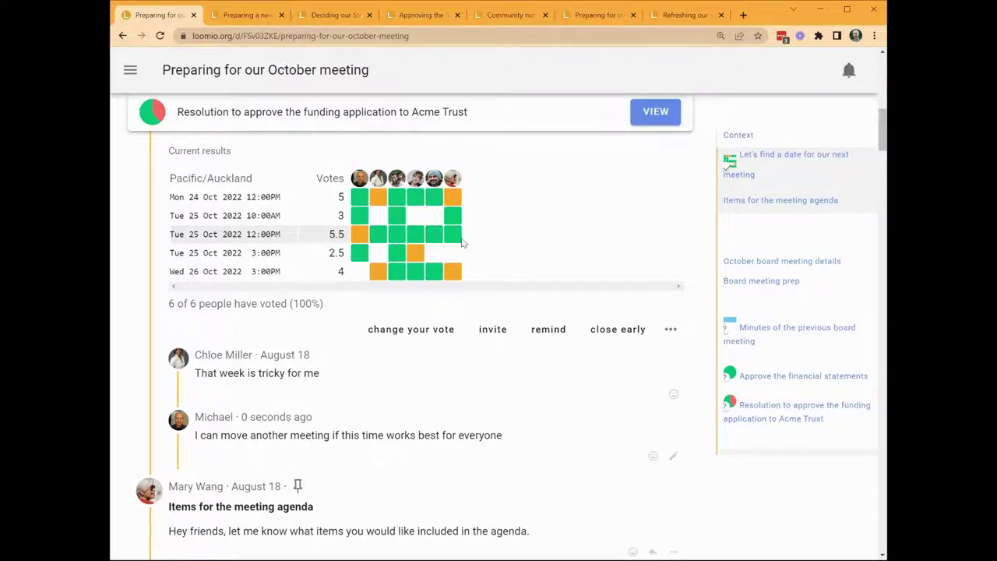
scroll(557, 245, down, 4)
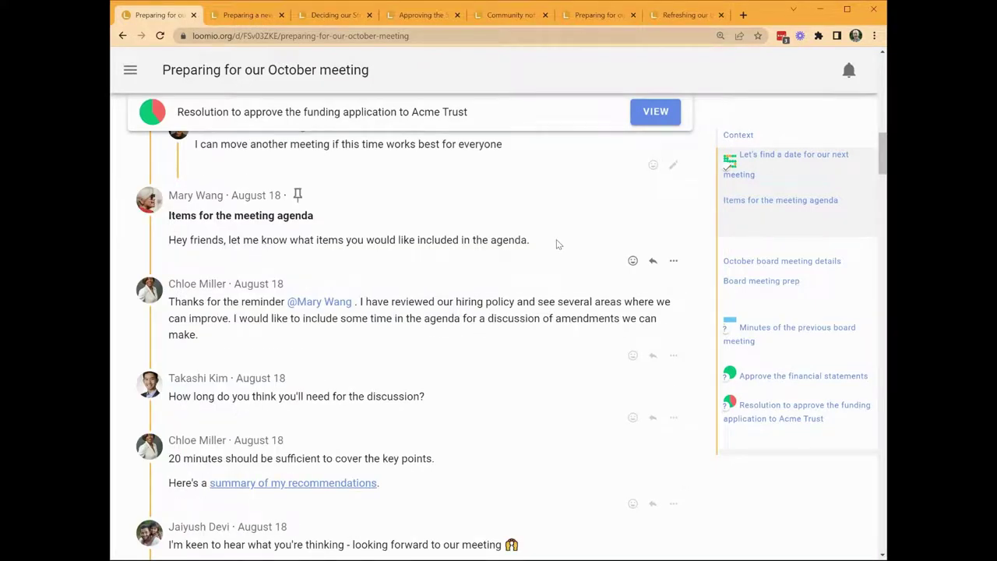
scroll(556, 244, down, 4)
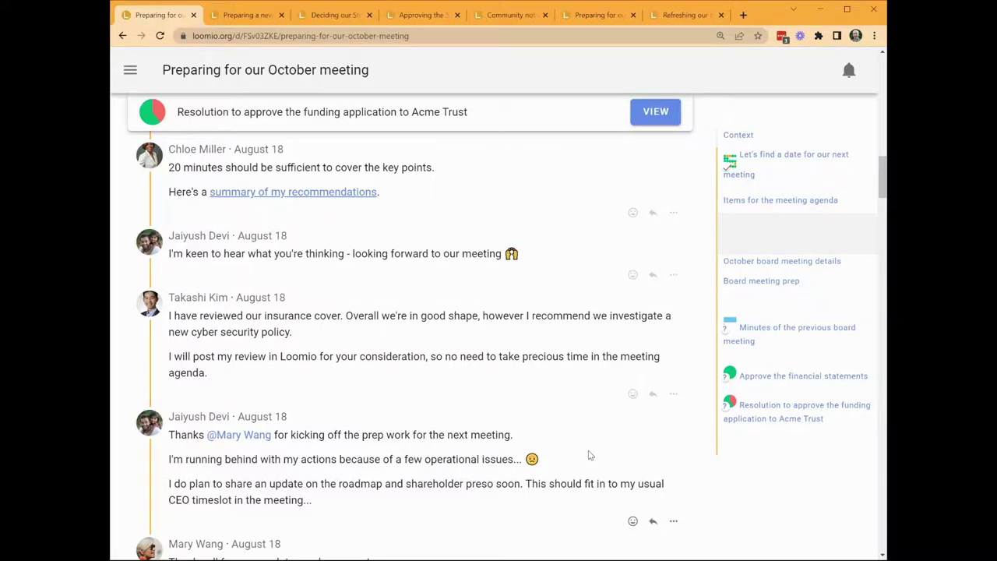
scroll(589, 453, down, 5)
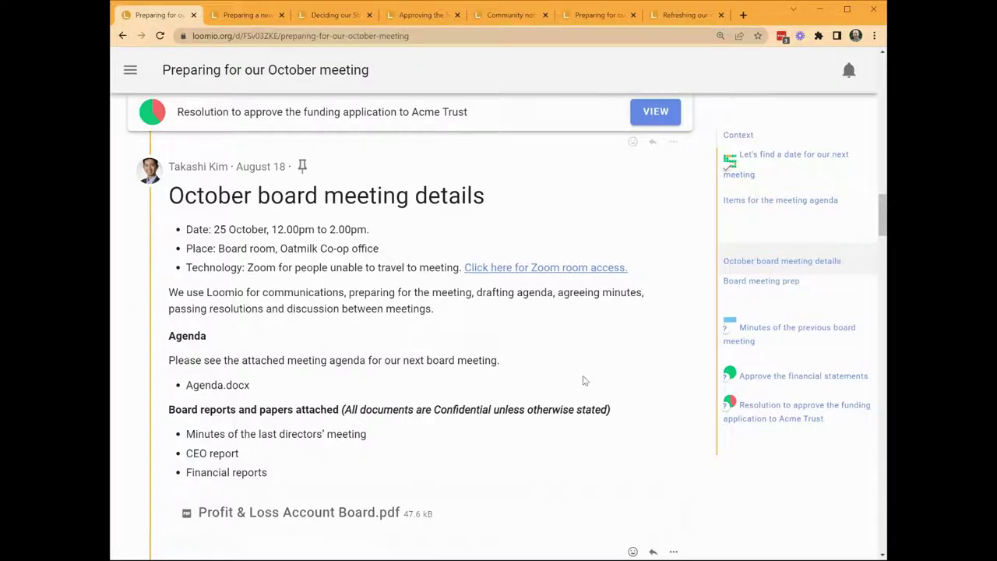
scroll(530, 319, down, 5)
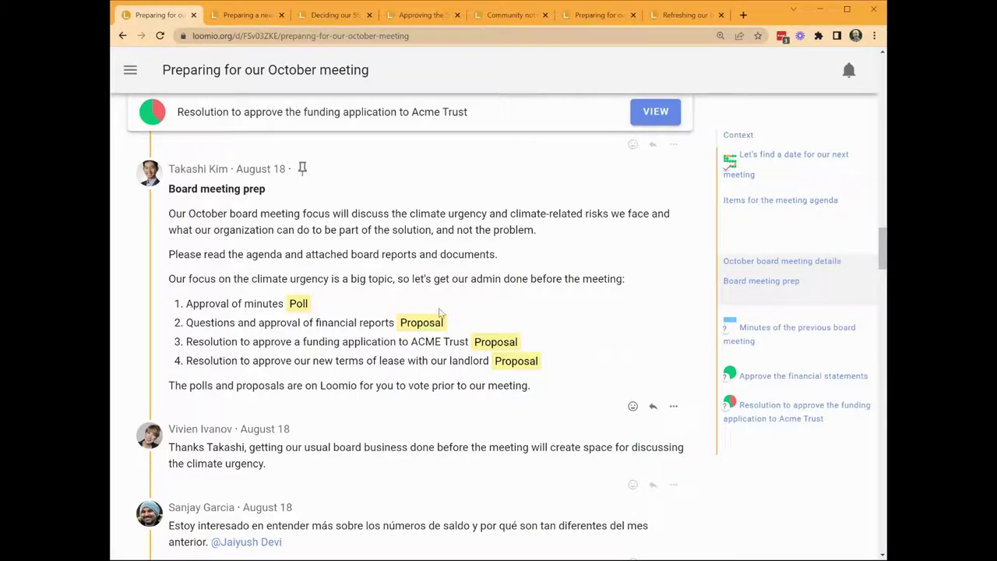
Step: Vote Accept on the previous board meeting minutes with the reason 'Thanks for the minutes!'
scroll(556, 319, down, 8)
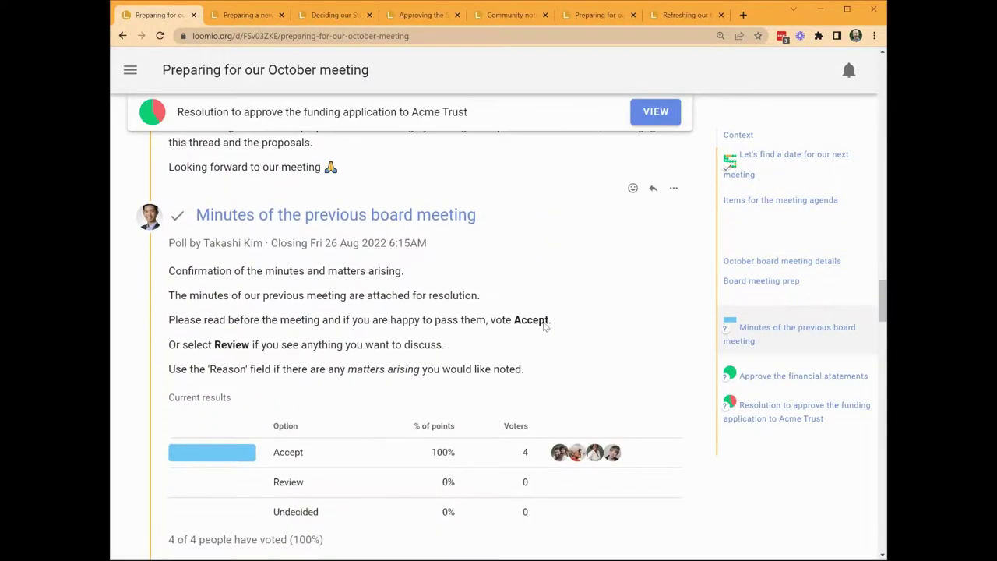
scroll(580, 355, down, 2)
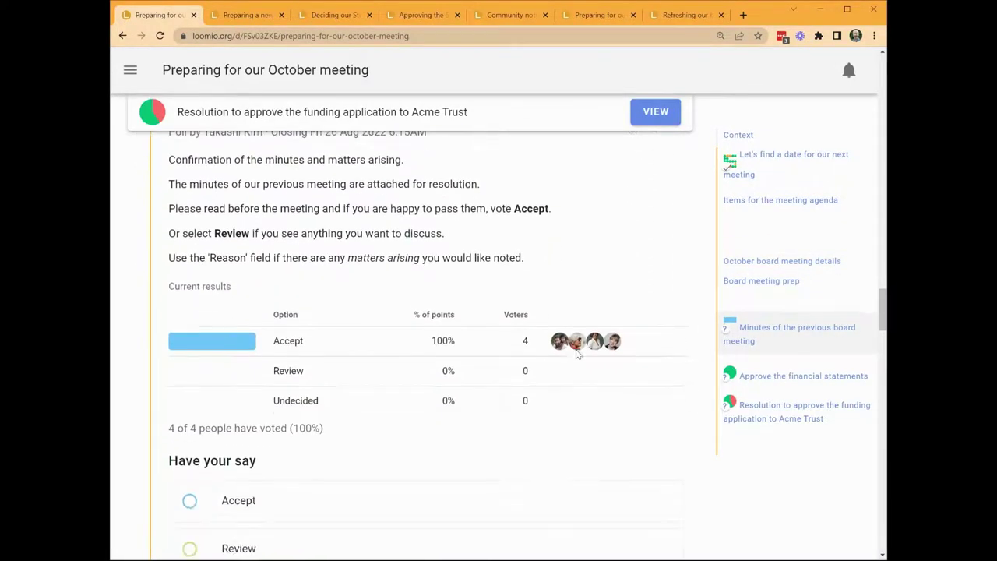
click(189, 378)
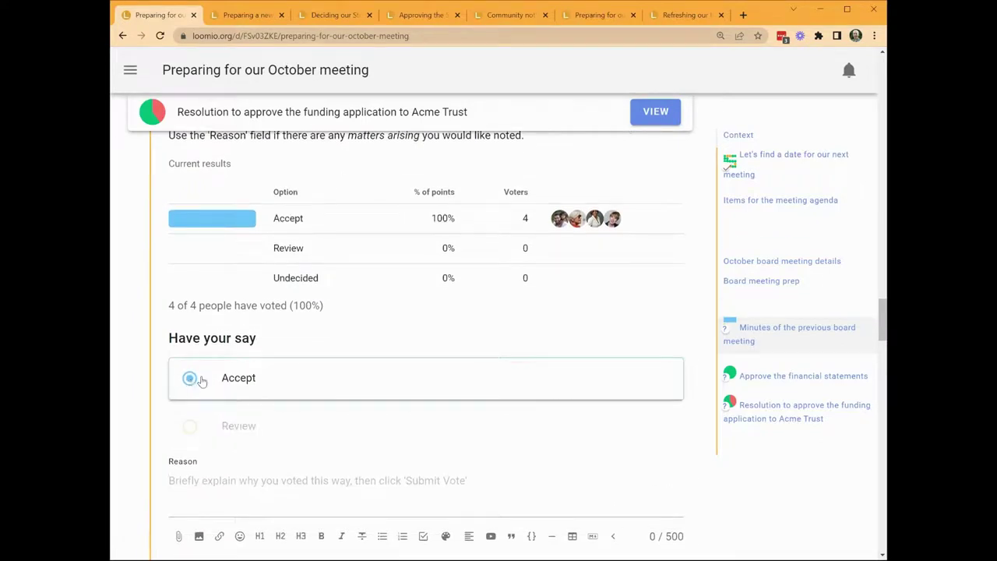
click(329, 488)
text(Thanks fo)
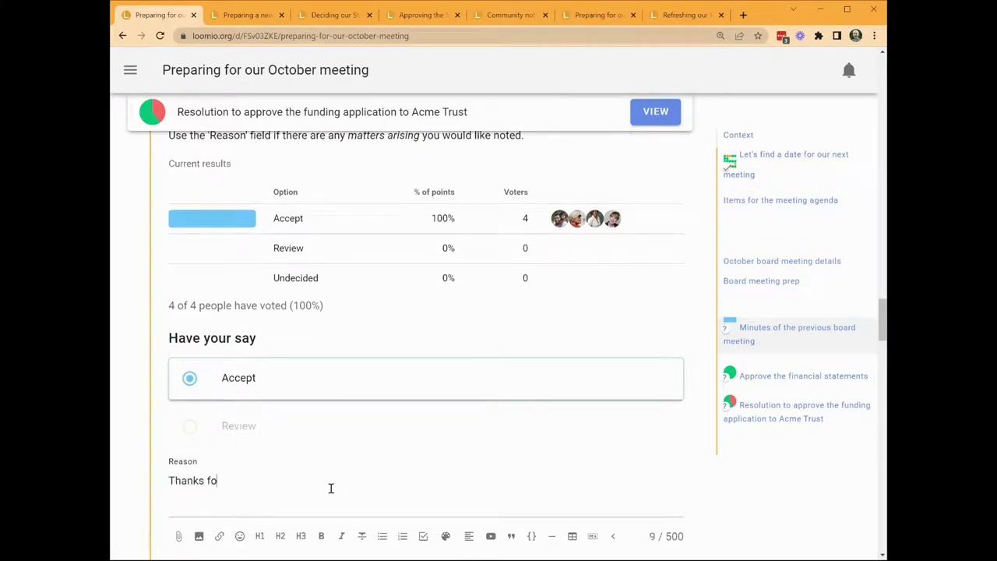
text(r the minutes!)
scroll(364, 467, down, 3)
click(414, 344)
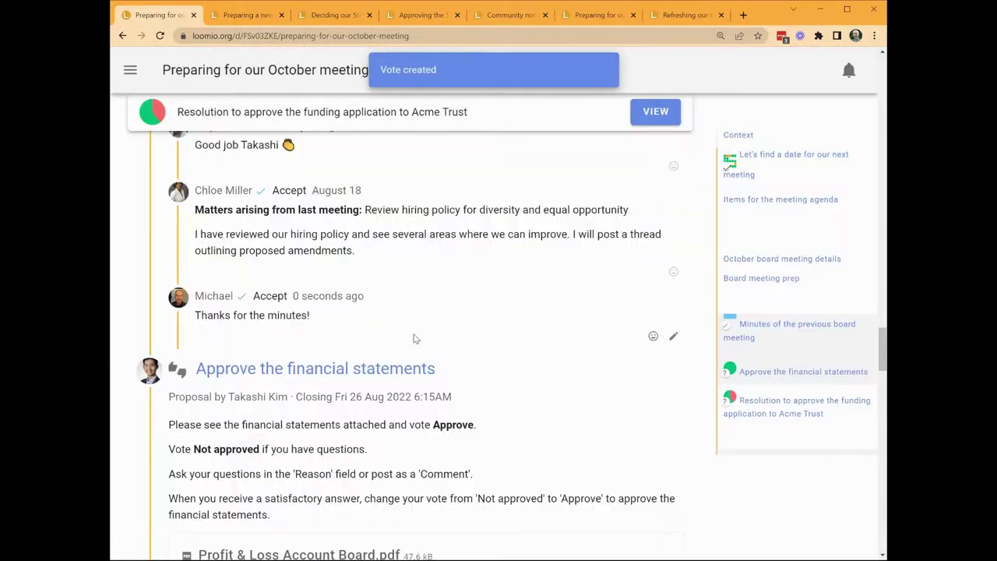
Step: Cast and submit an Approve vote on the 'Approve the financial statements' proposal
scroll(462, 377, down, 3)
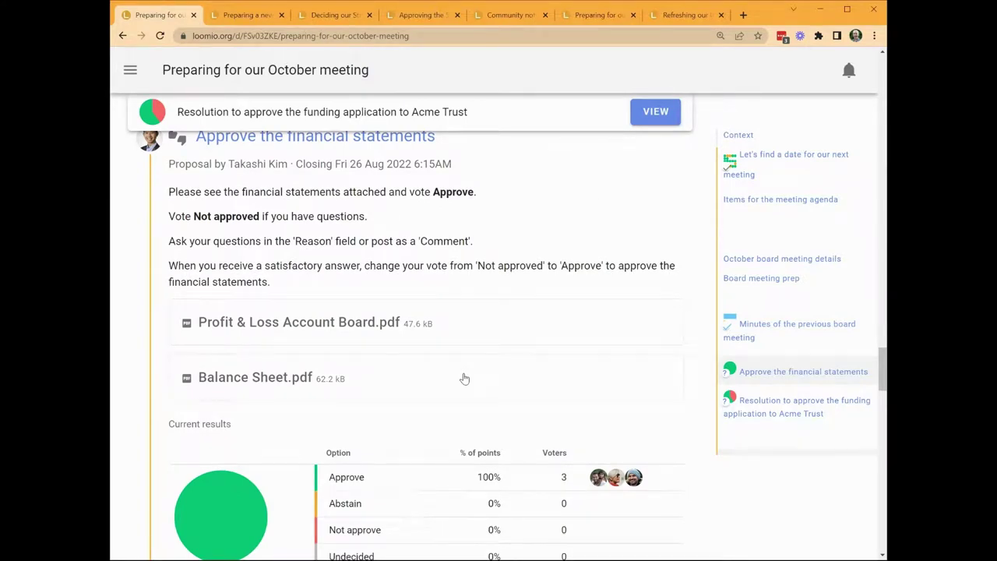
scroll(465, 378, down, 4)
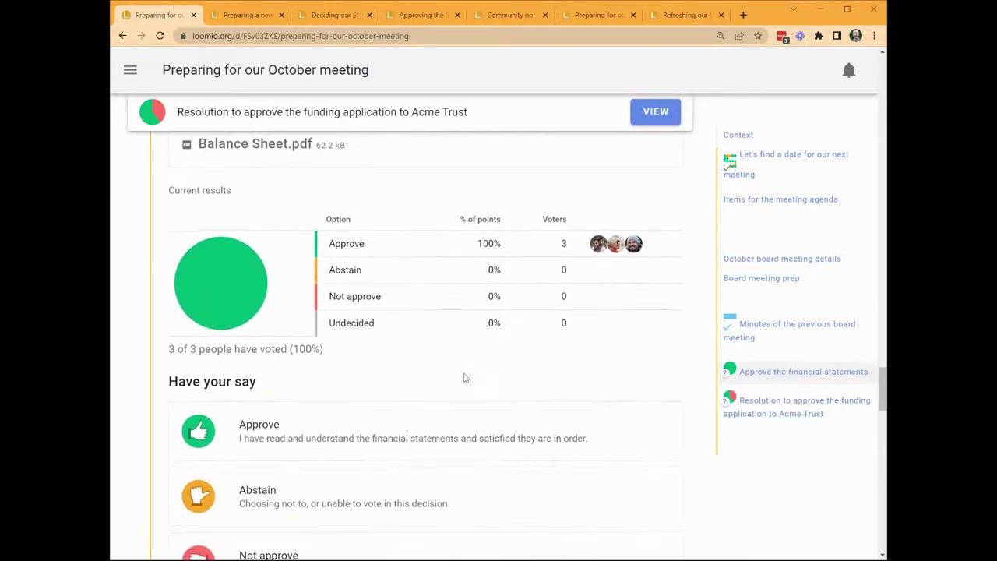
click(463, 378)
scroll(463, 379, down, 4)
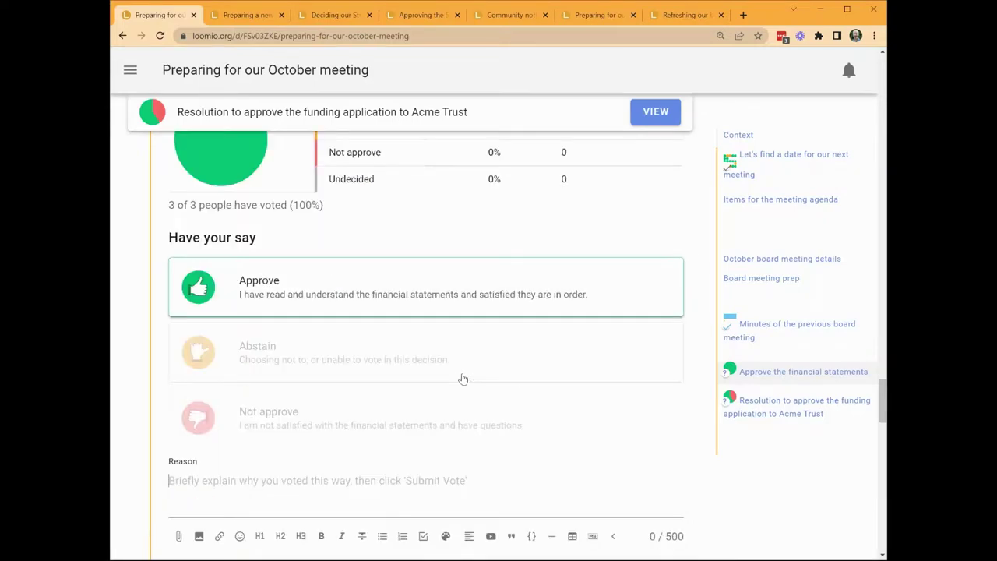
click(448, 398)
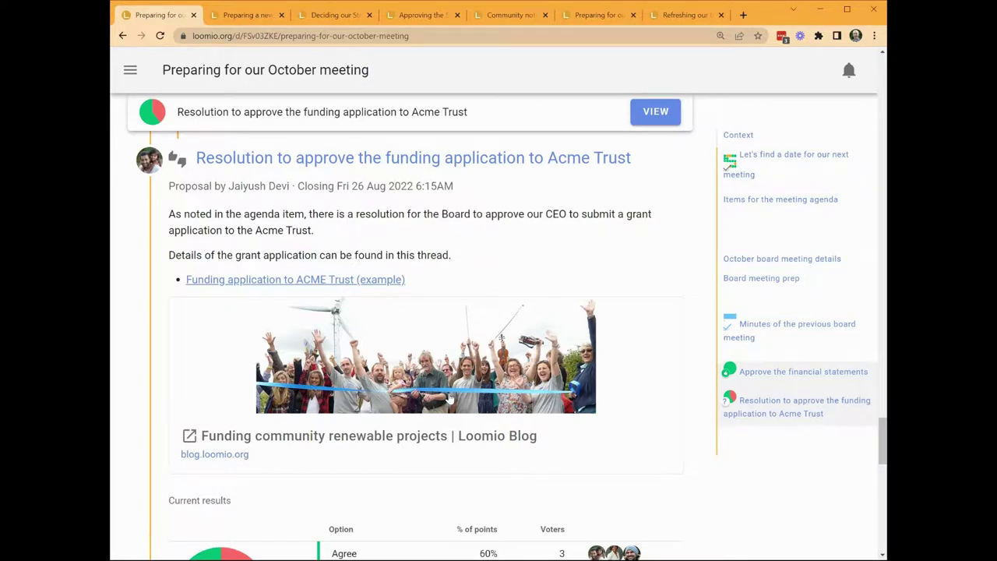
scroll(448, 399, down, 3)
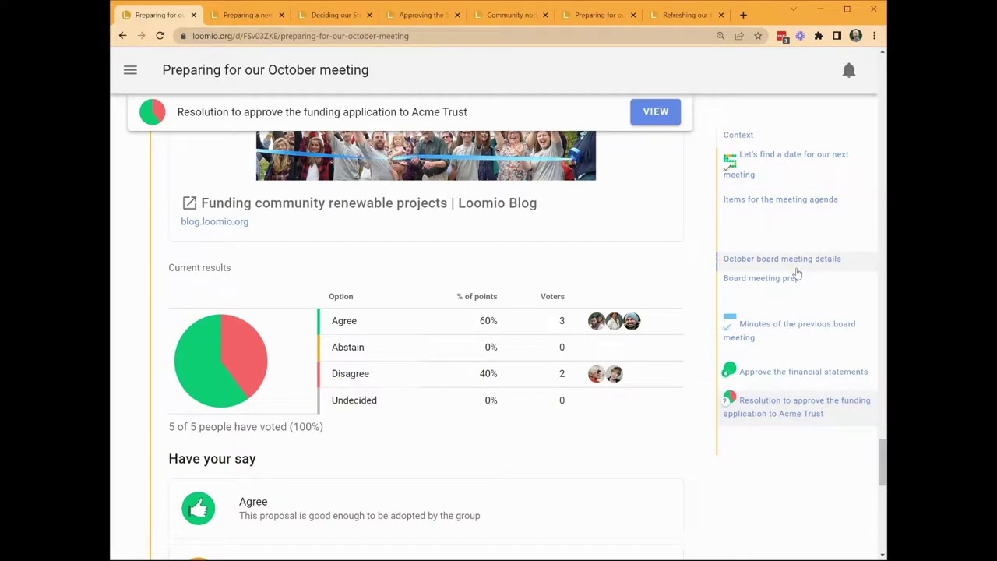
click(781, 333)
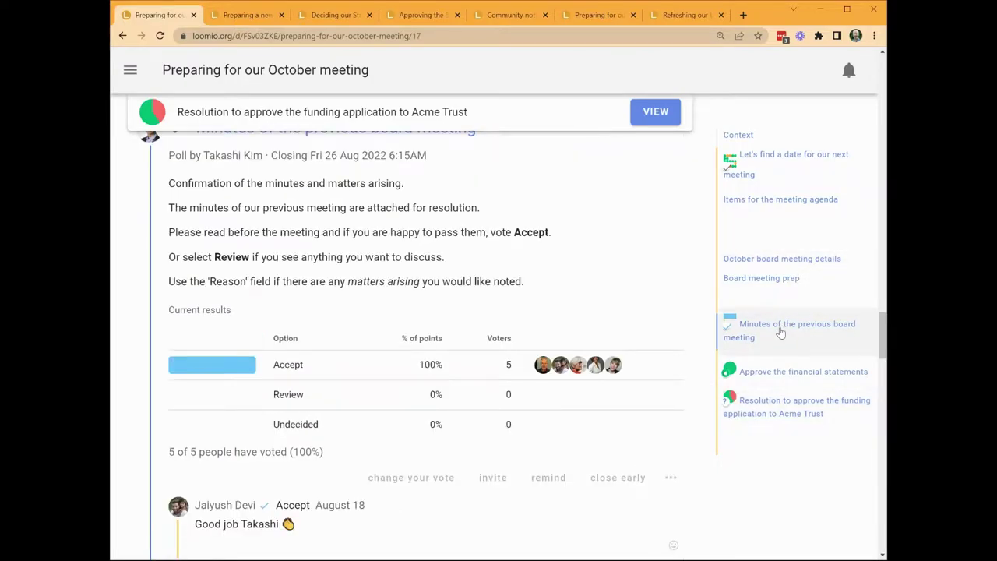
scroll(292, 203, up, 20)
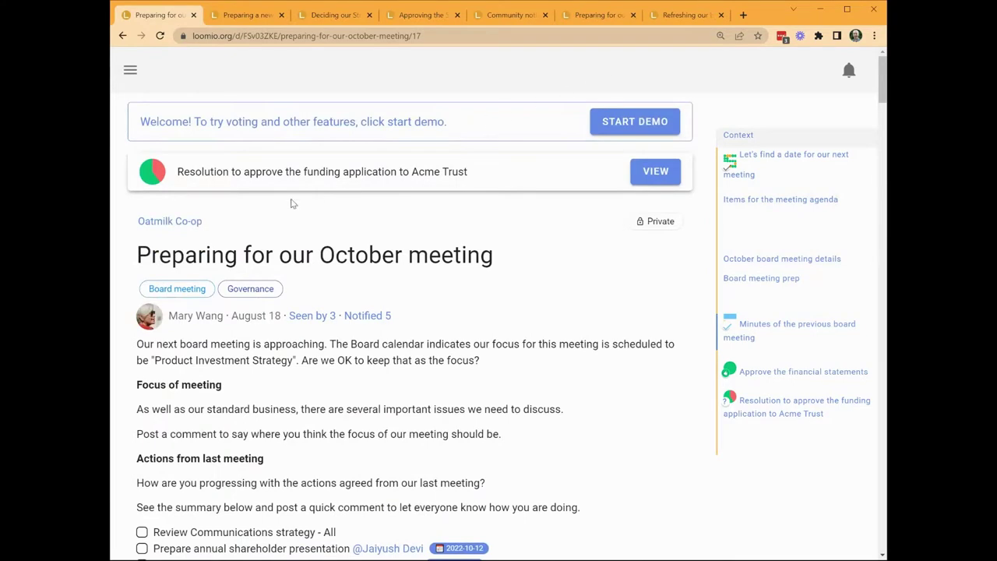
Step: Open the 'Refreshing our brand' thread from the Oatmilk Co-op group's thread list
click(194, 222)
scroll(512, 305, down, 2)
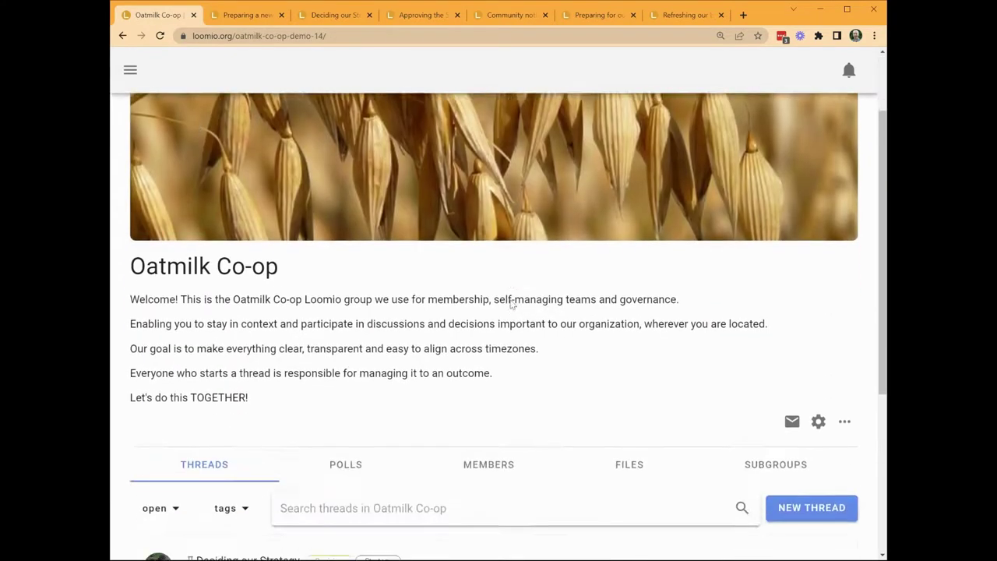
scroll(512, 305, down, 4)
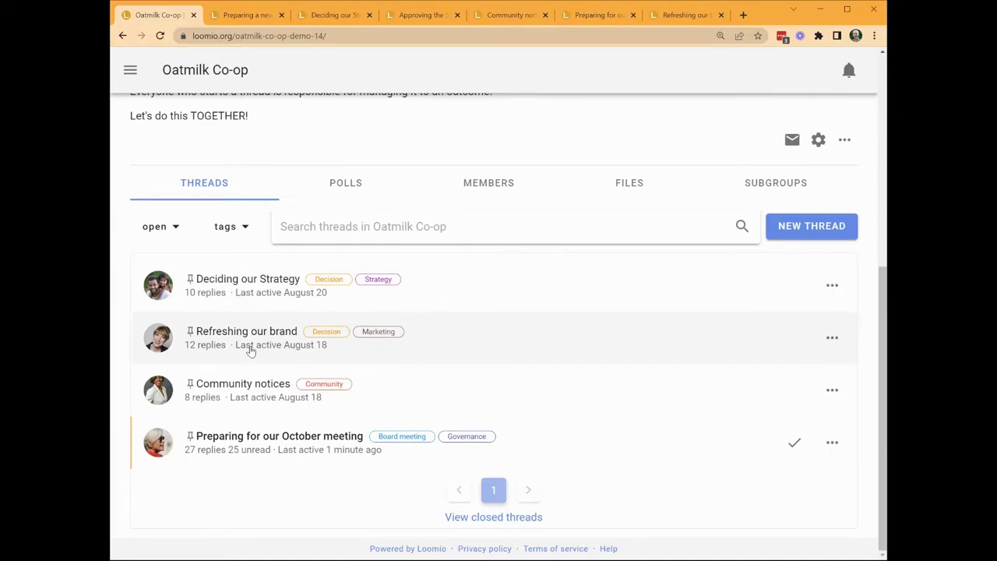
click(250, 350)
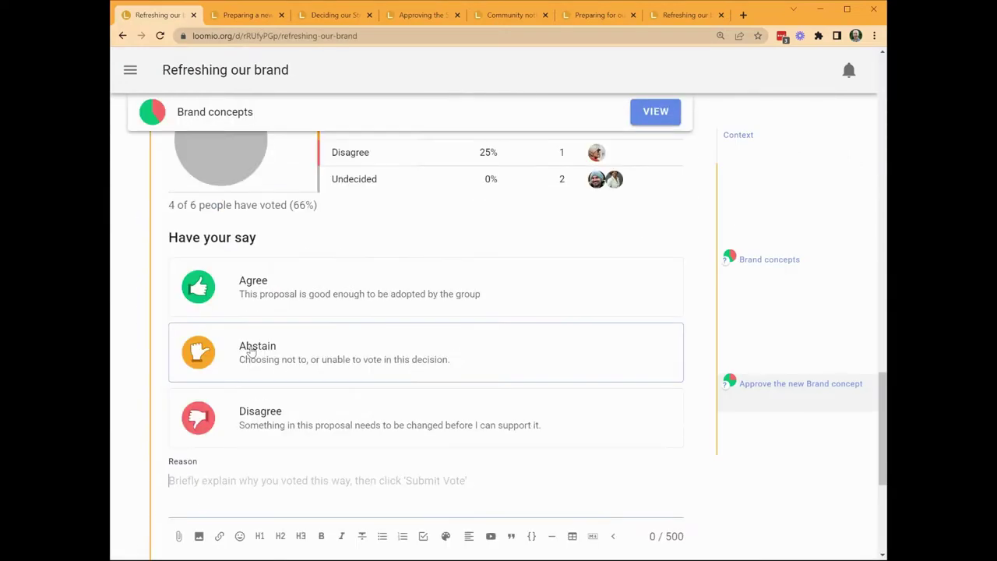